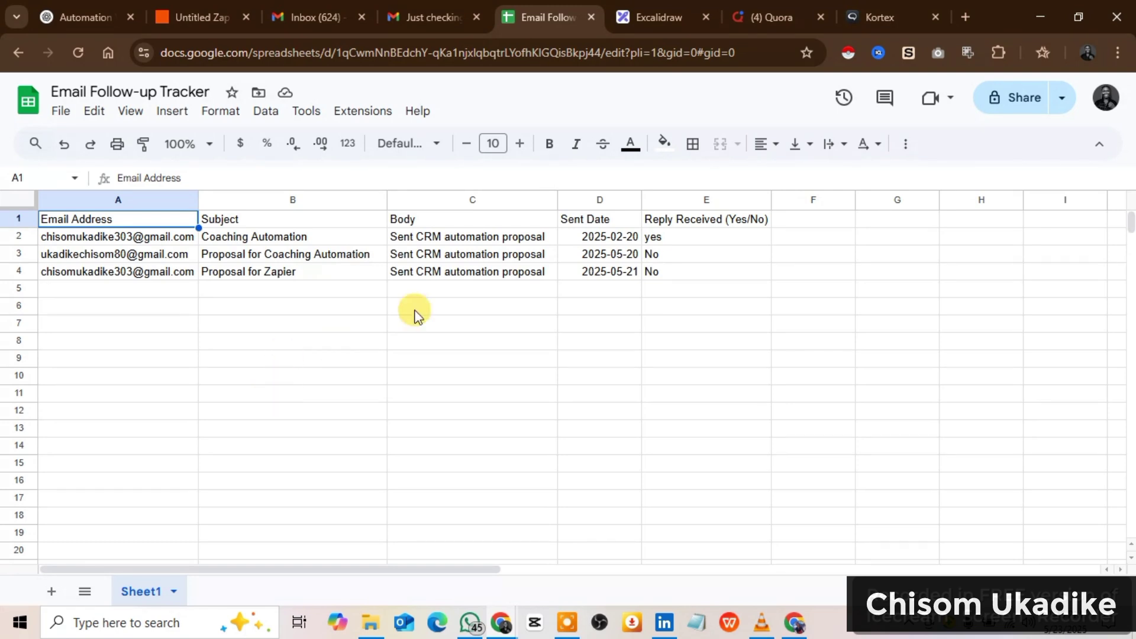
Step: Review the reply column in the Email Follow-up Tracker sheet and the automation flowchart in Excalidraw
click(663, 237)
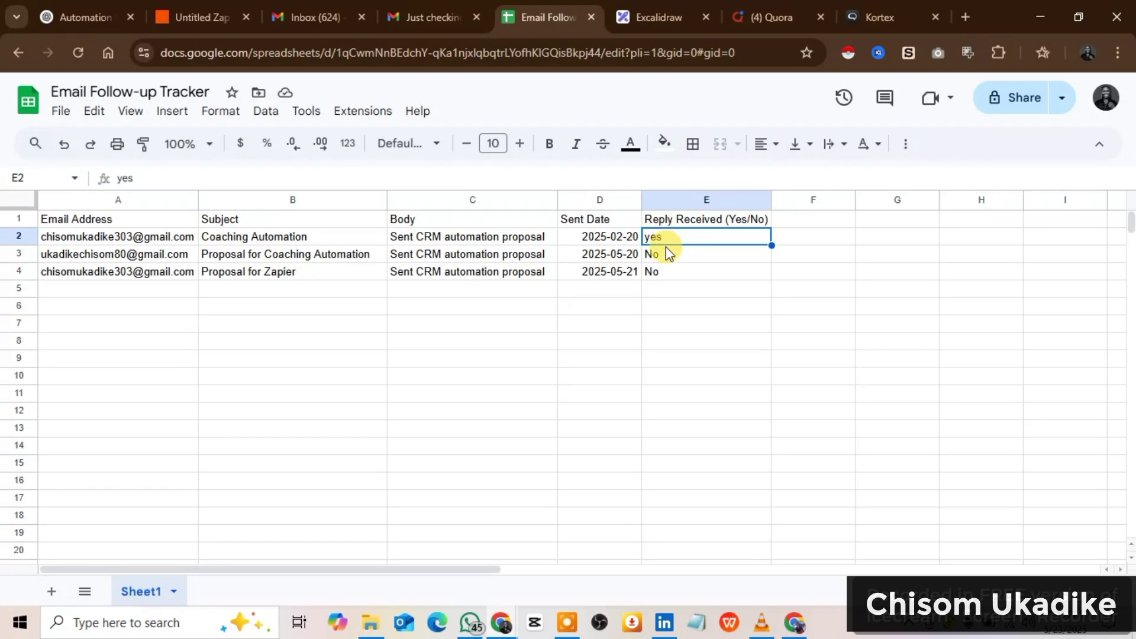
click(548, 353)
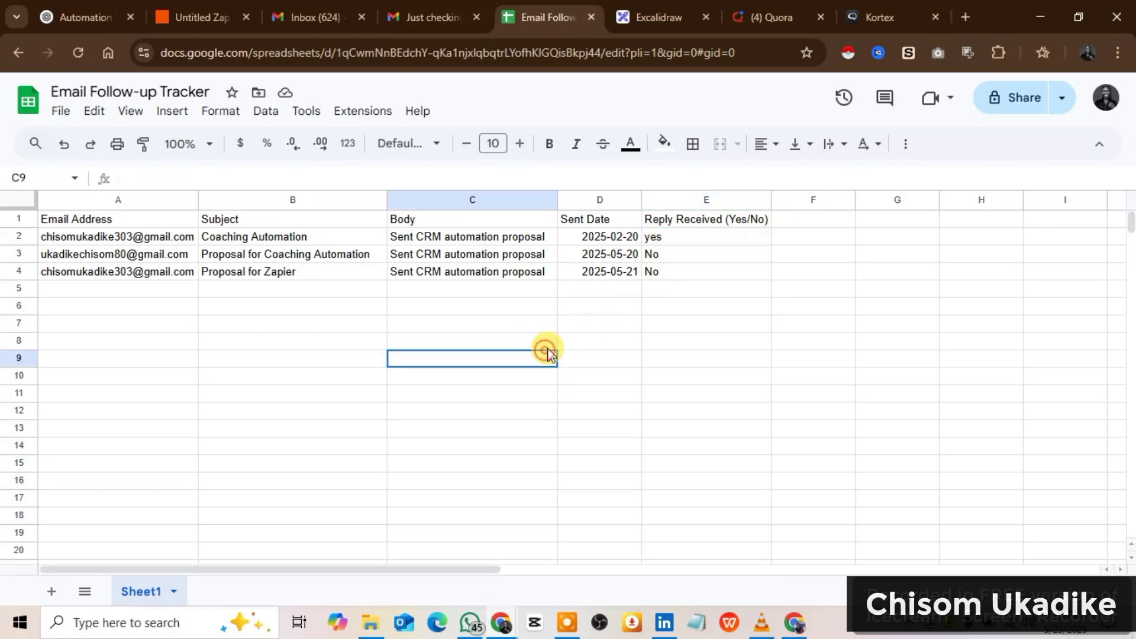
shift+click(543, 345)
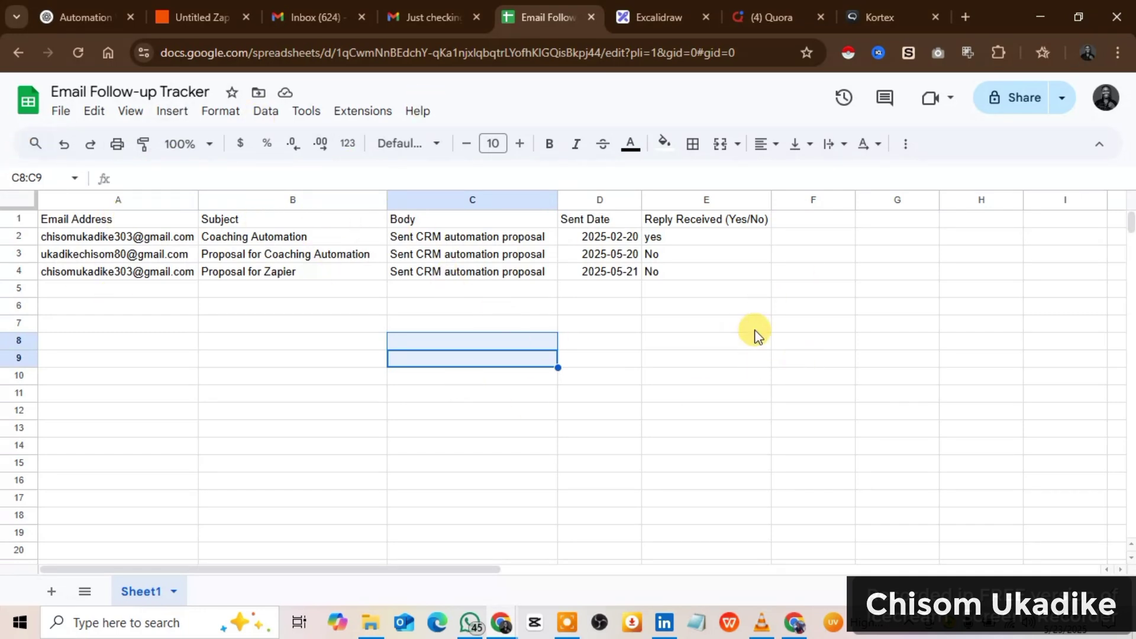
click(646, 17)
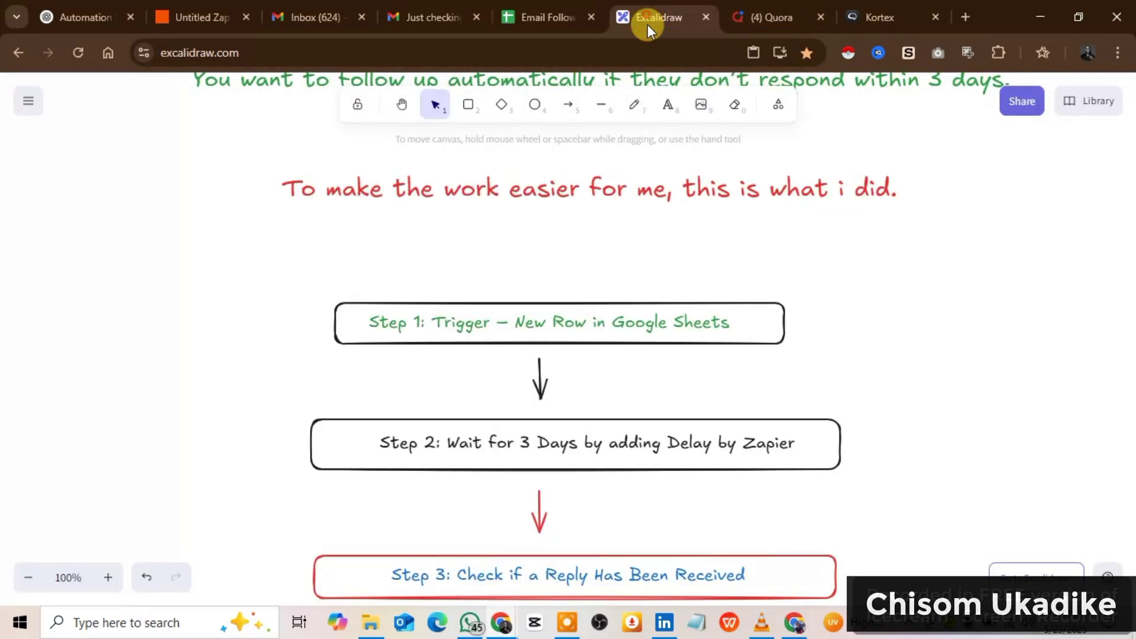
scroll(551, 350, down, 2)
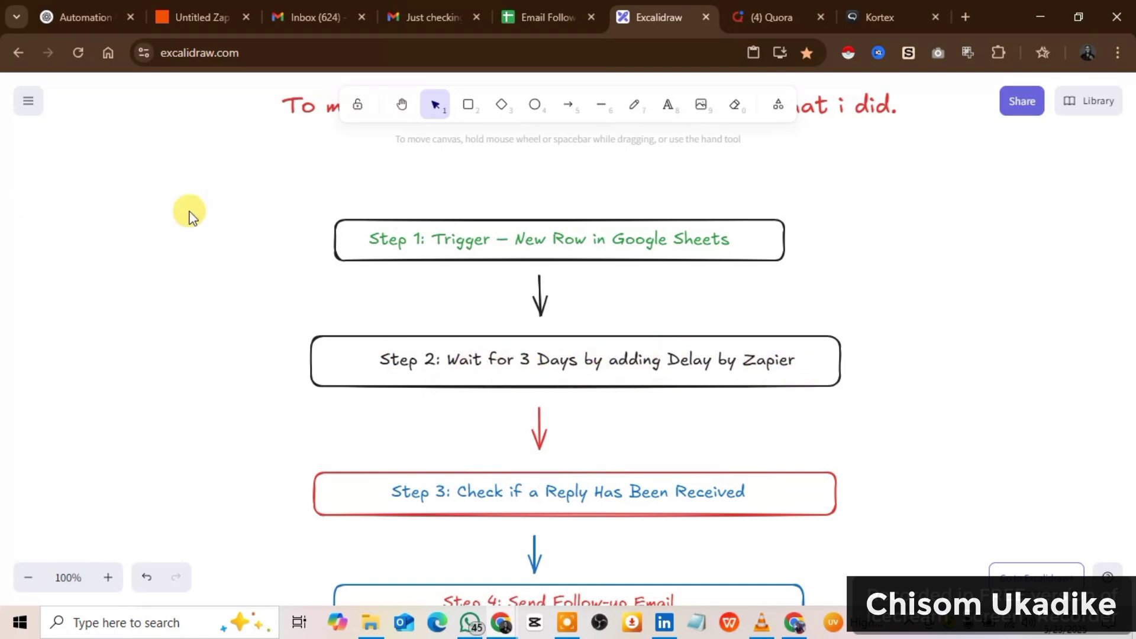
Step: Switch to the Zap editor in Zapier and review the New Spreadsheet Row trigger's app, event and account setup
click(204, 17)
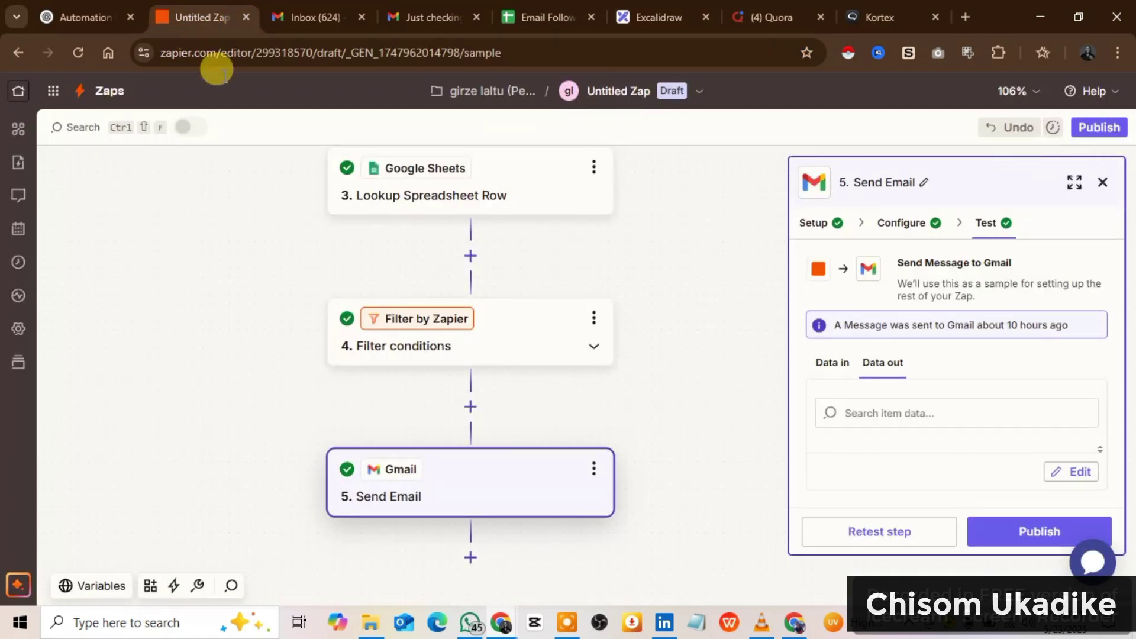
scroll(526, 243, up, 6)
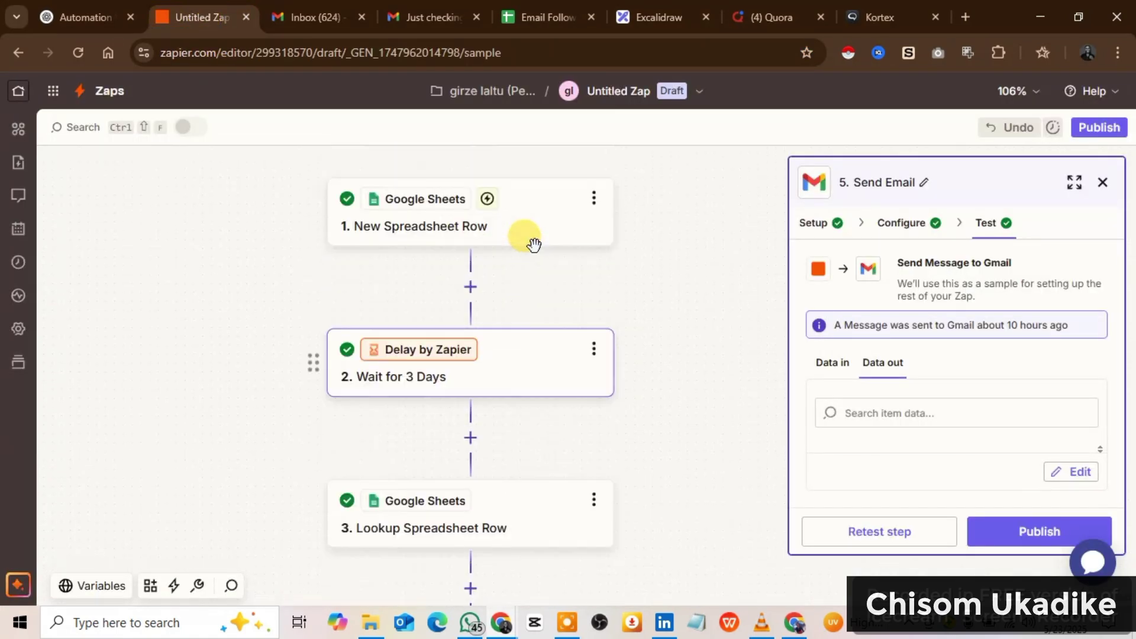
click(398, 260)
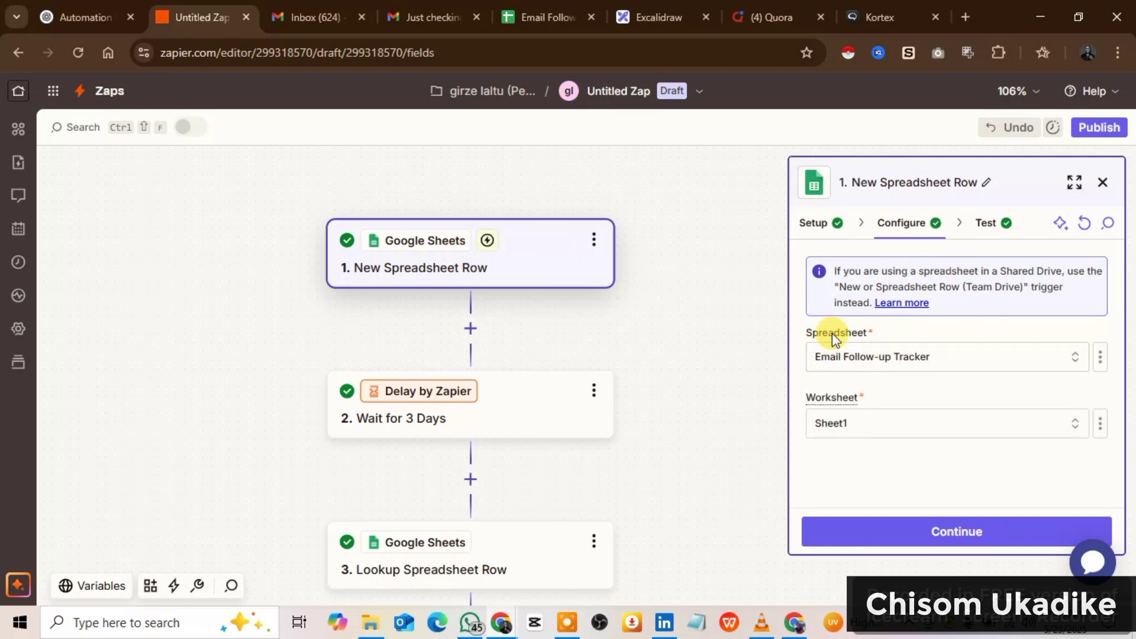
click(817, 230)
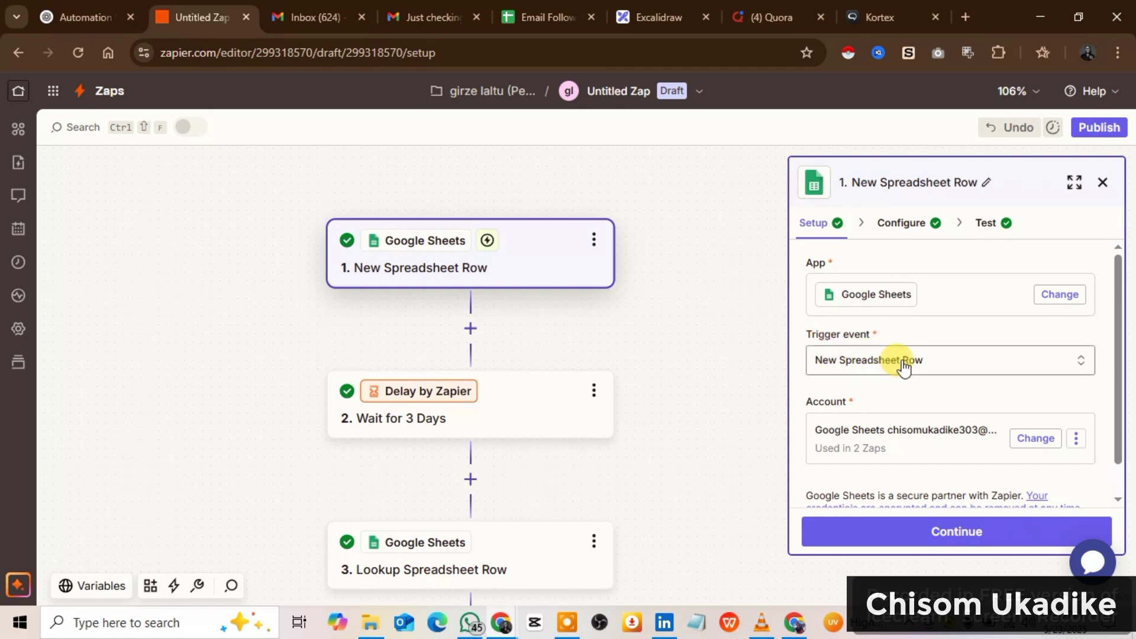
scroll(875, 363, down, 1)
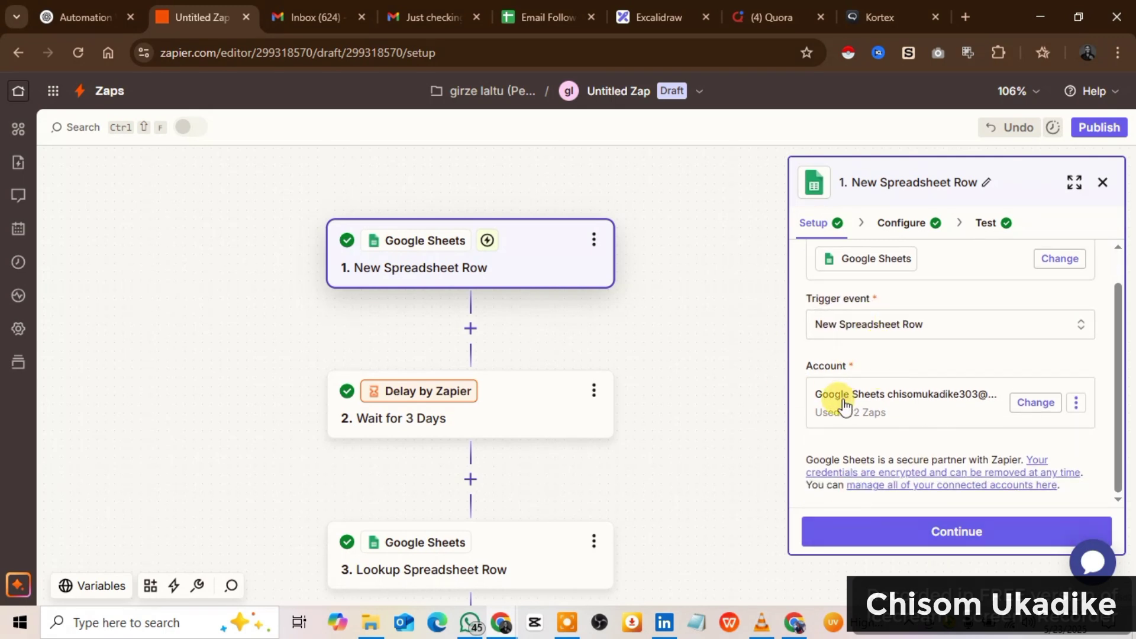
click(914, 530)
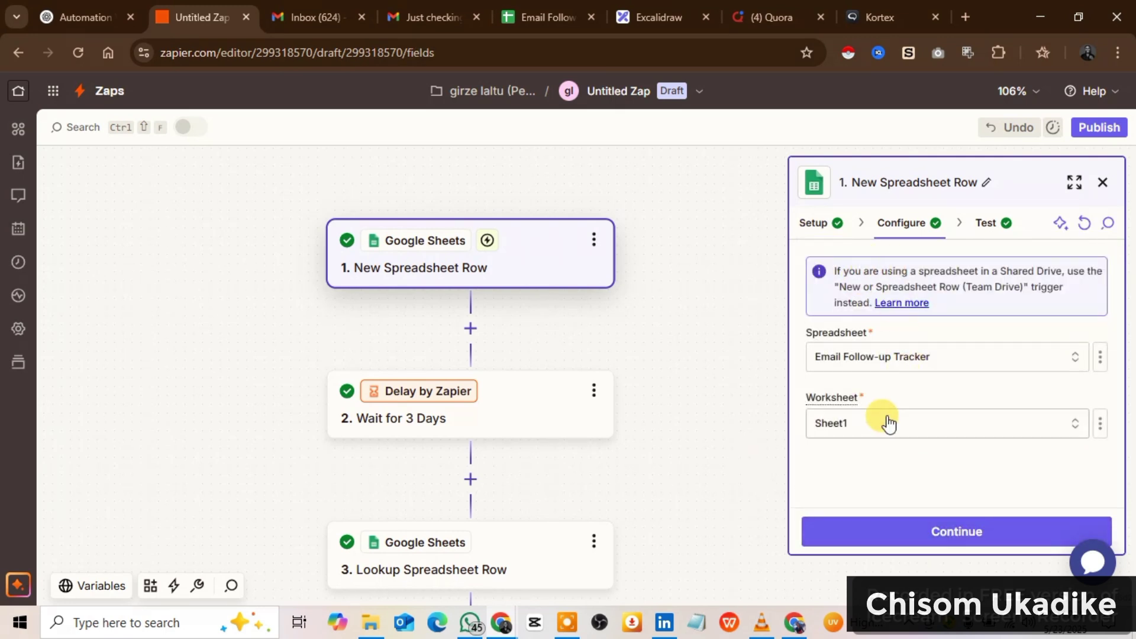
Step: Select the Email Follow-up Tracker spreadsheet and the Sheet1 worksheet for the trigger and continue to its test
click(869, 358)
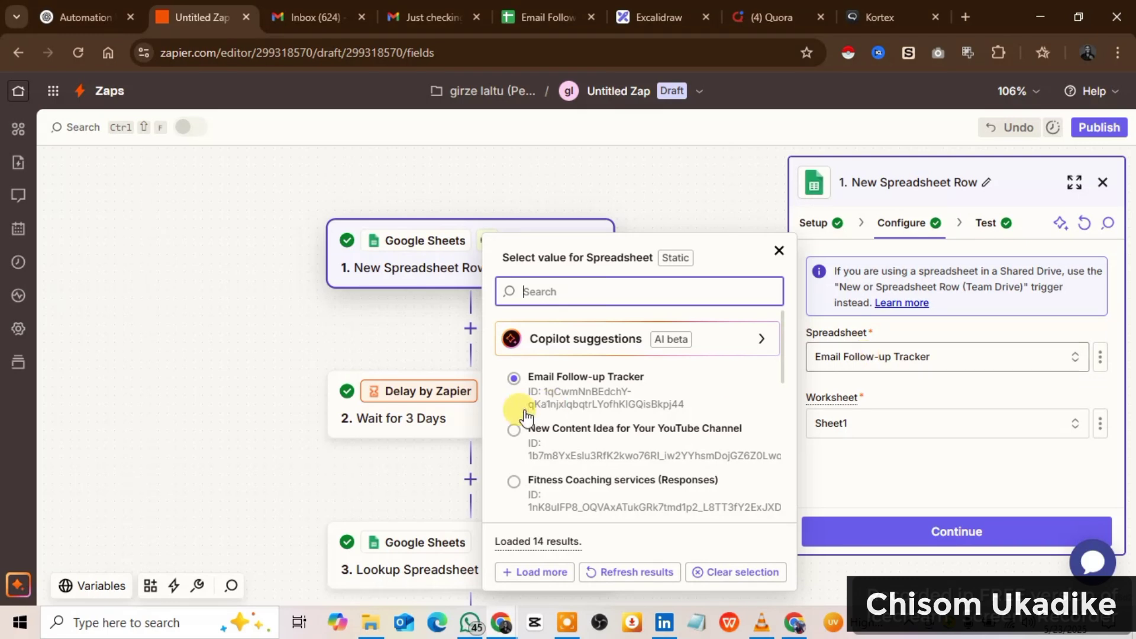
click(583, 399)
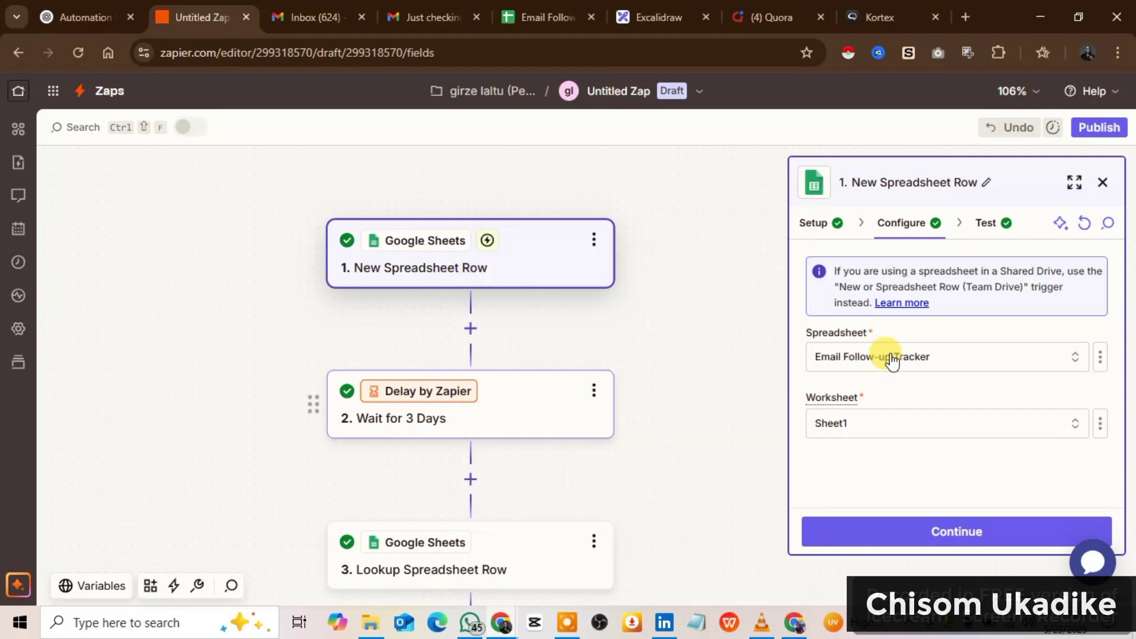
click(855, 423)
click(620, 463)
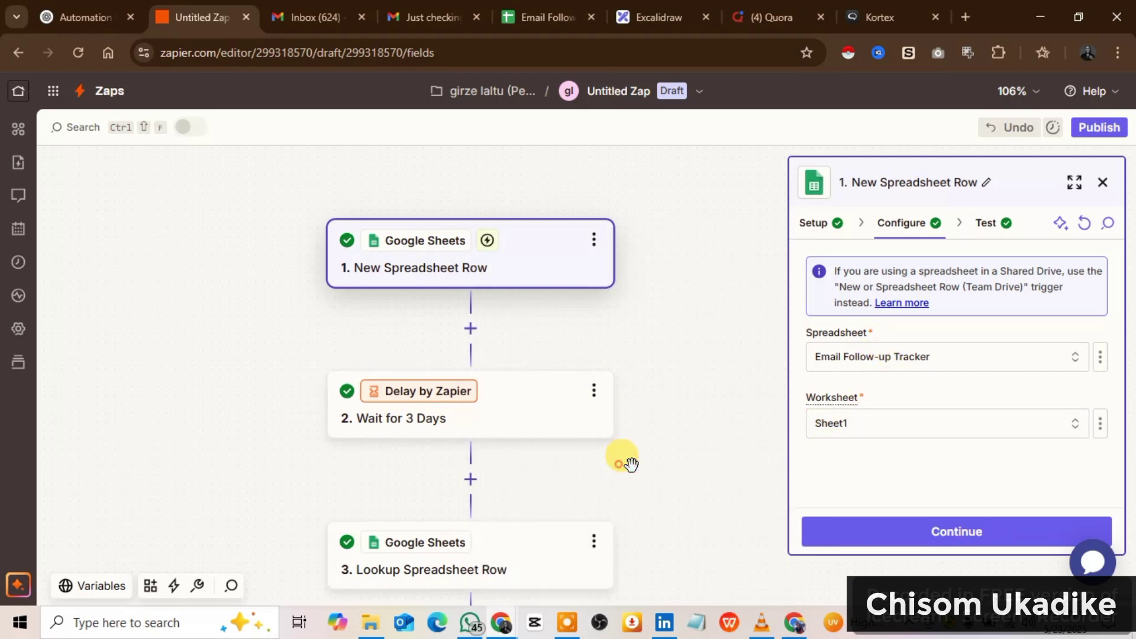
click(976, 532)
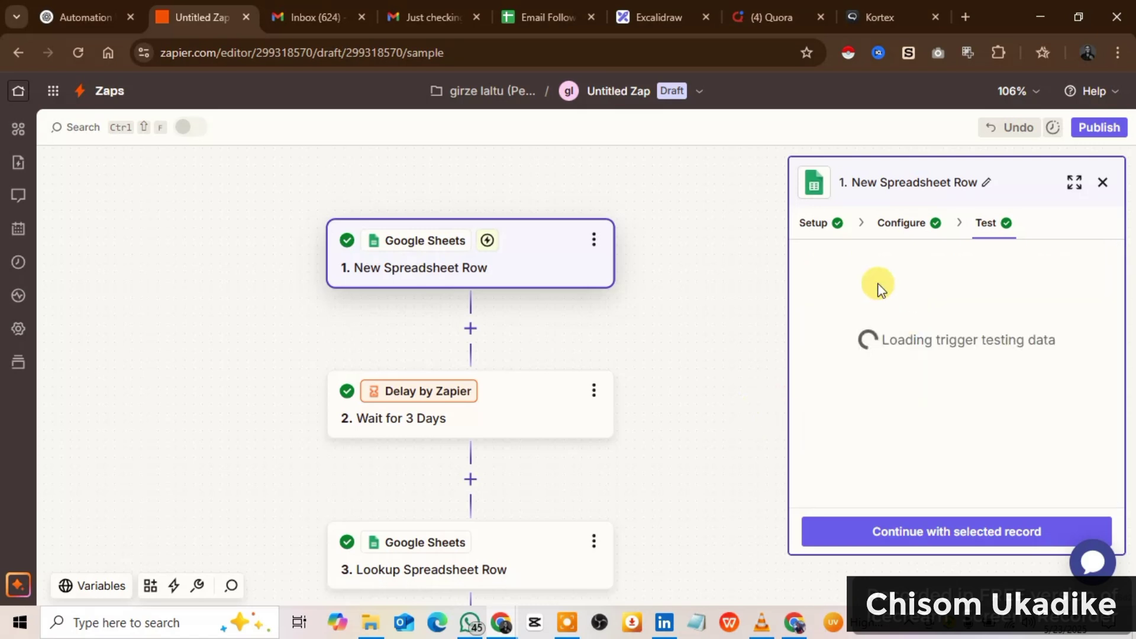
Step: Look through the trigger's test records, inspect Spreadsheet Row C and continue with it as the selected record
scroll(896, 301, down, 1)
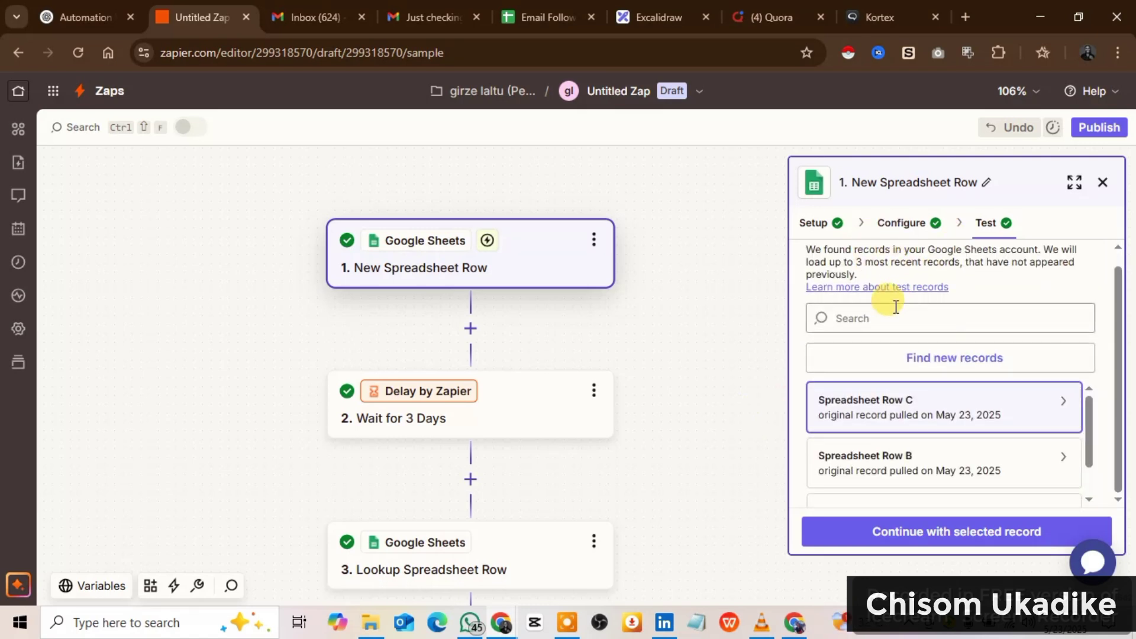
scroll(879, 443, down, 1)
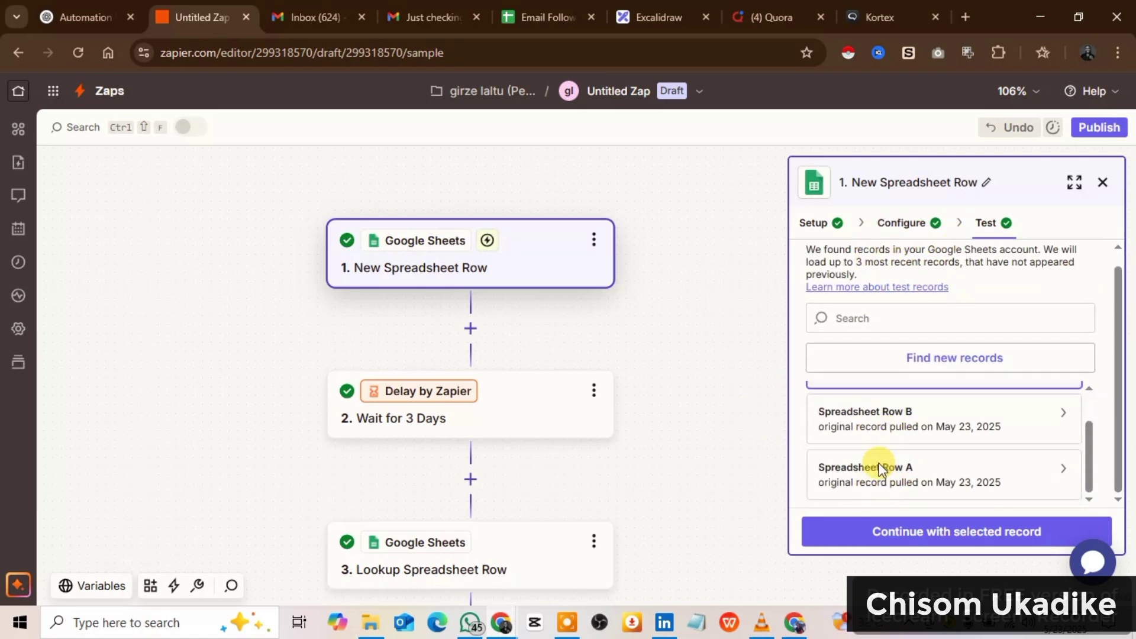
scroll(897, 382, up, 1)
scroll(897, 423, up, 1)
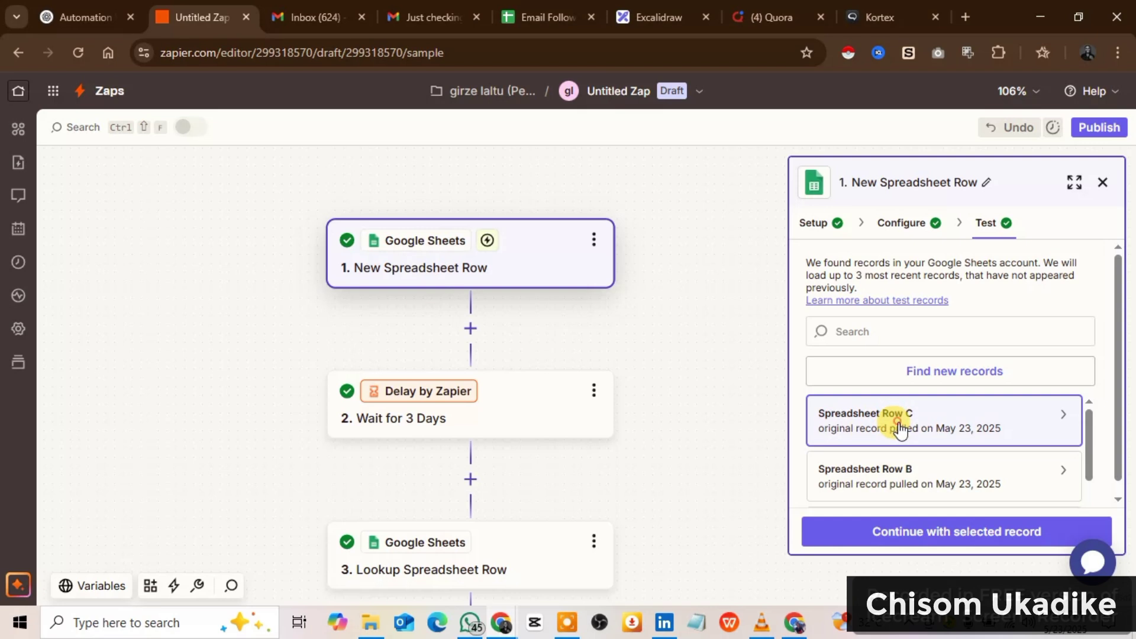
mouse_move(900, 430)
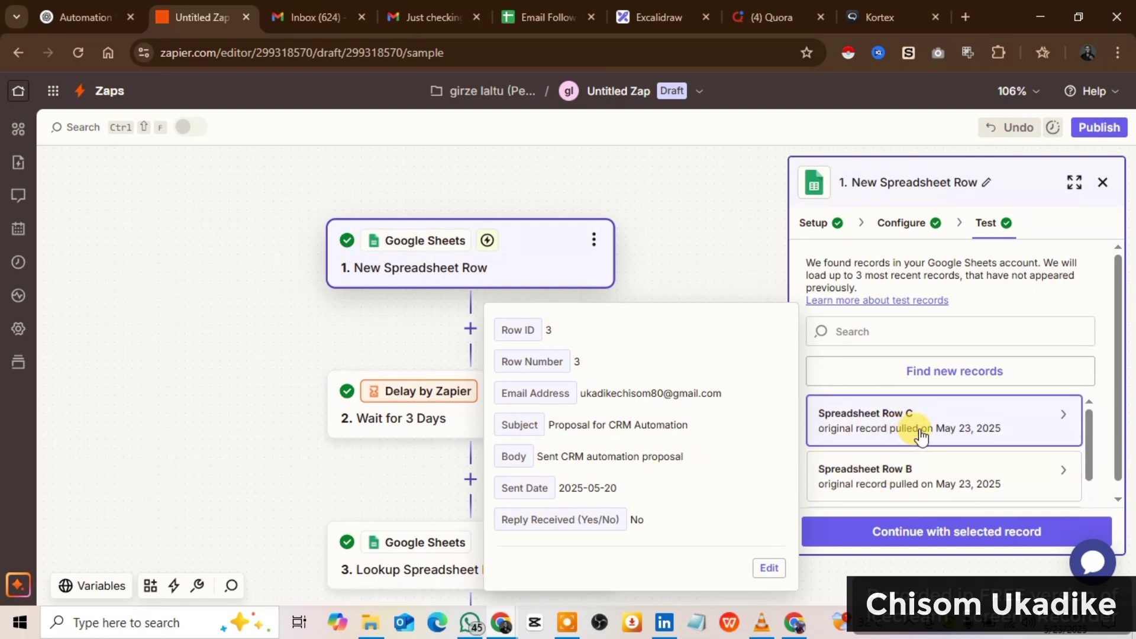
click(914, 532)
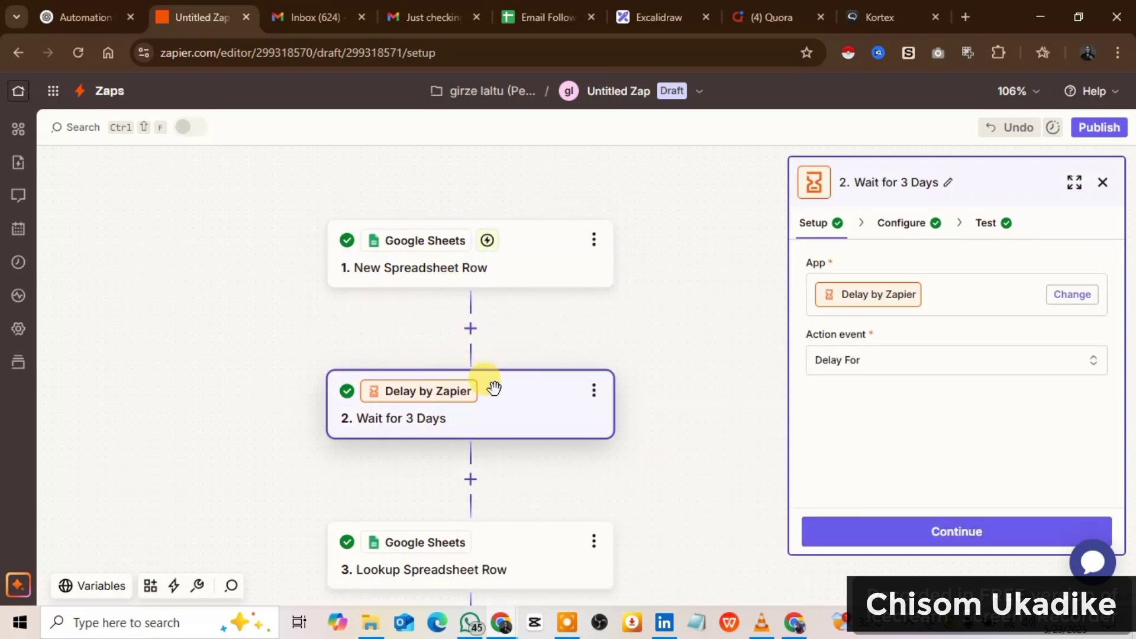
Step: Compare the wait step in the Excalidraw flowchart with the Delay by Zapier step's action event in the Zap
click(631, 12)
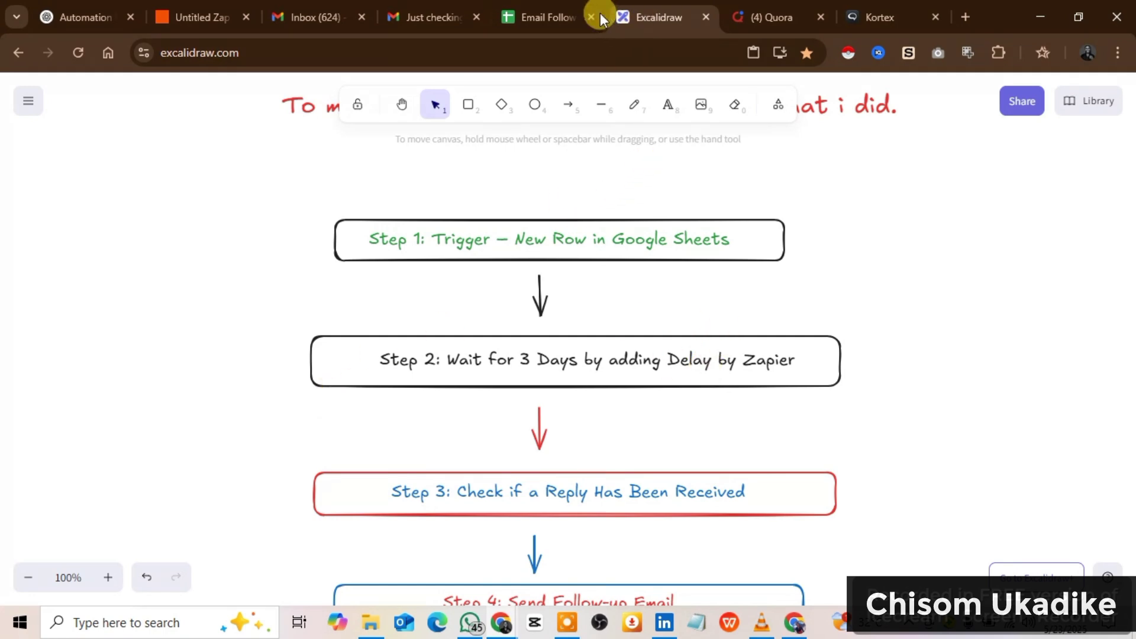
click(197, 23)
scroll(472, 360, down, 1)
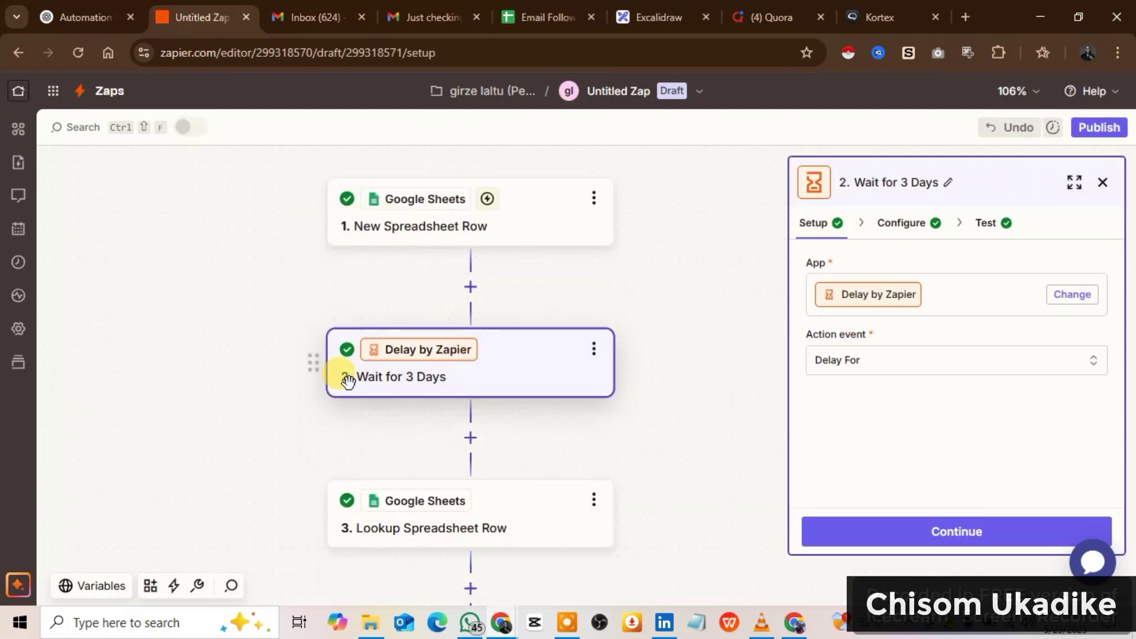
click(857, 367)
click(857, 368)
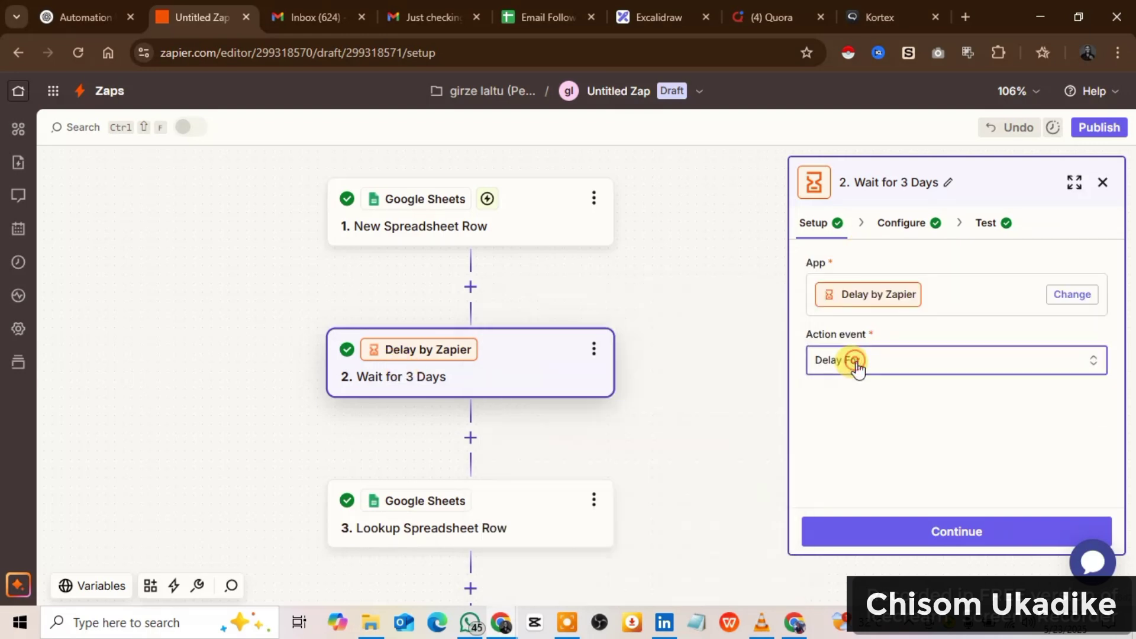
Step: Check the delay value and unit of the Wait for 3 Days step and retest the step
click(904, 230)
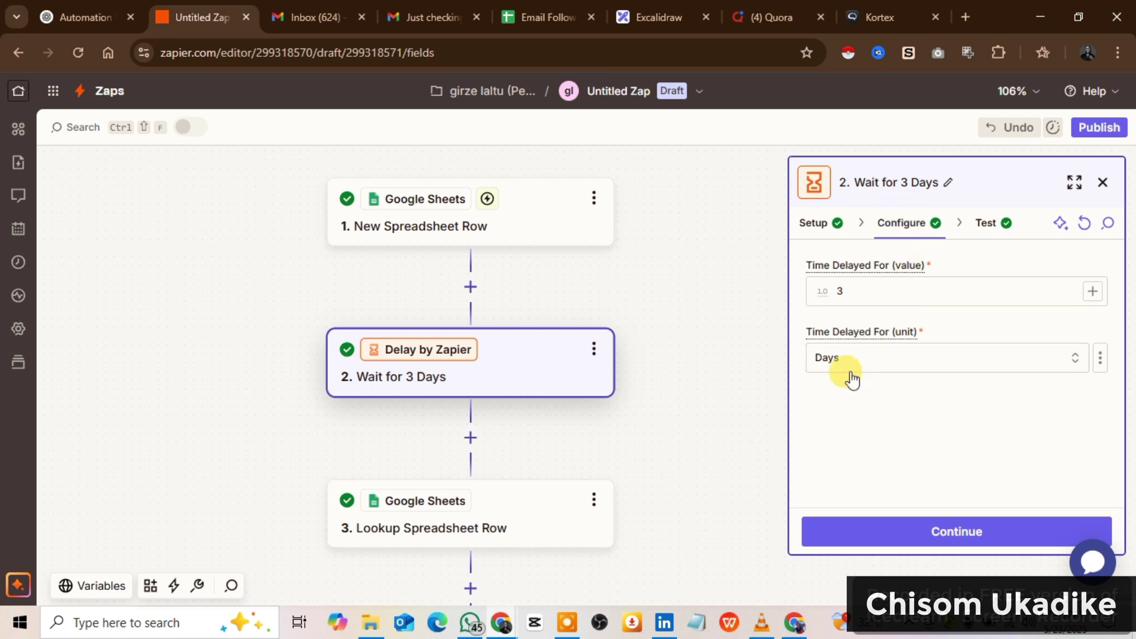
click(841, 285)
click(909, 525)
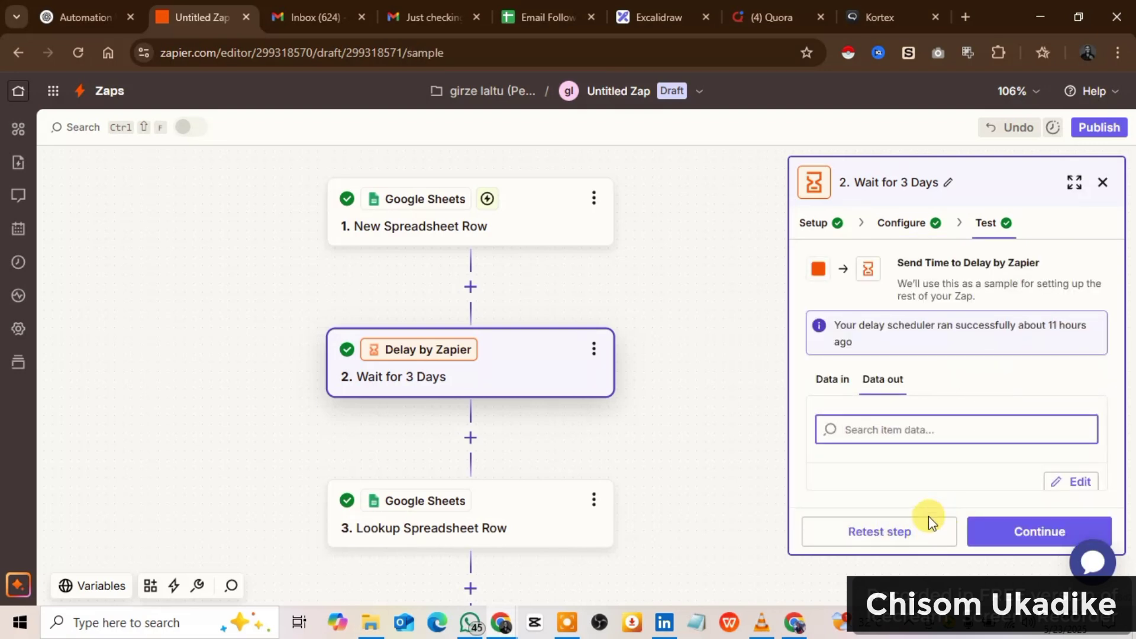
click(888, 533)
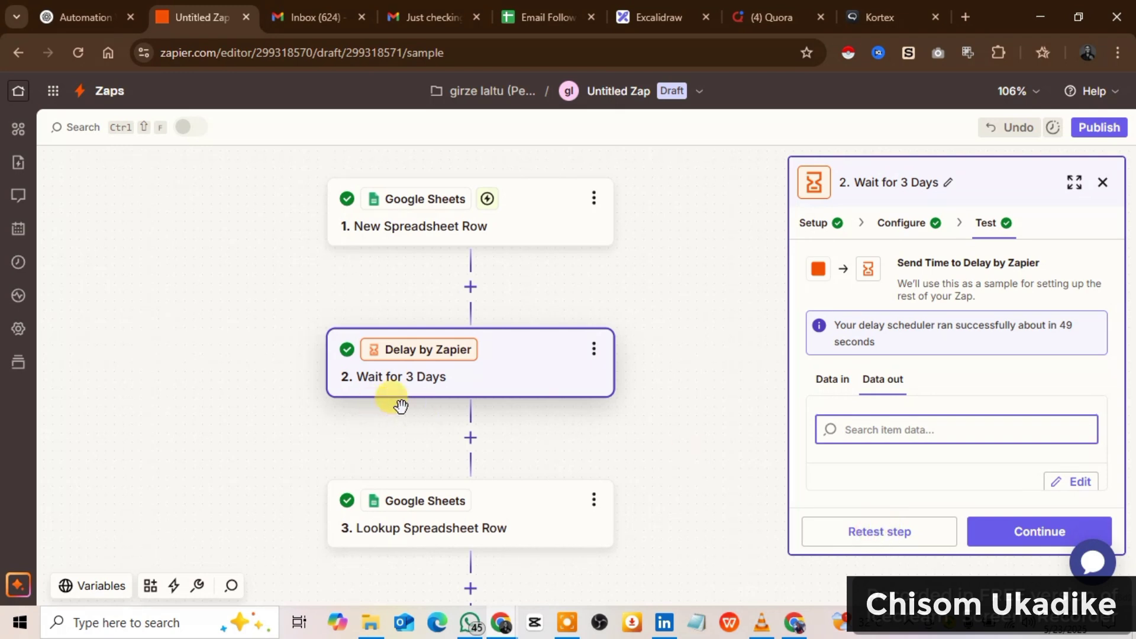
Step: Open the Lookup Spreadsheet Row step and compare it with the entries in the Email Follow-up Tracker sheet
scroll(574, 438, down, 2)
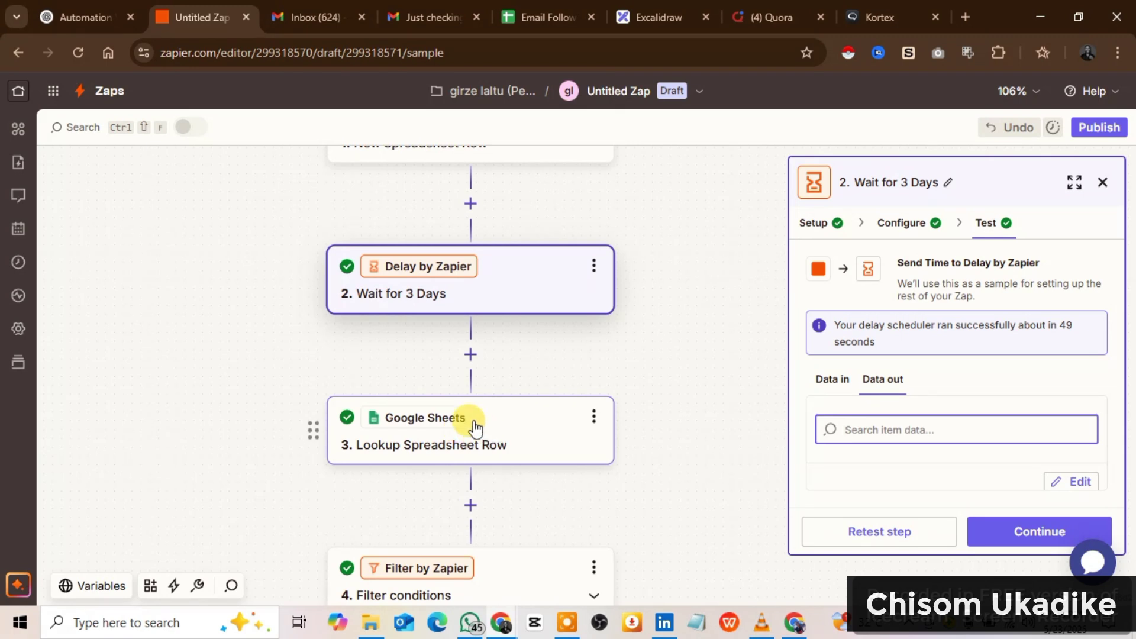
click(536, 426)
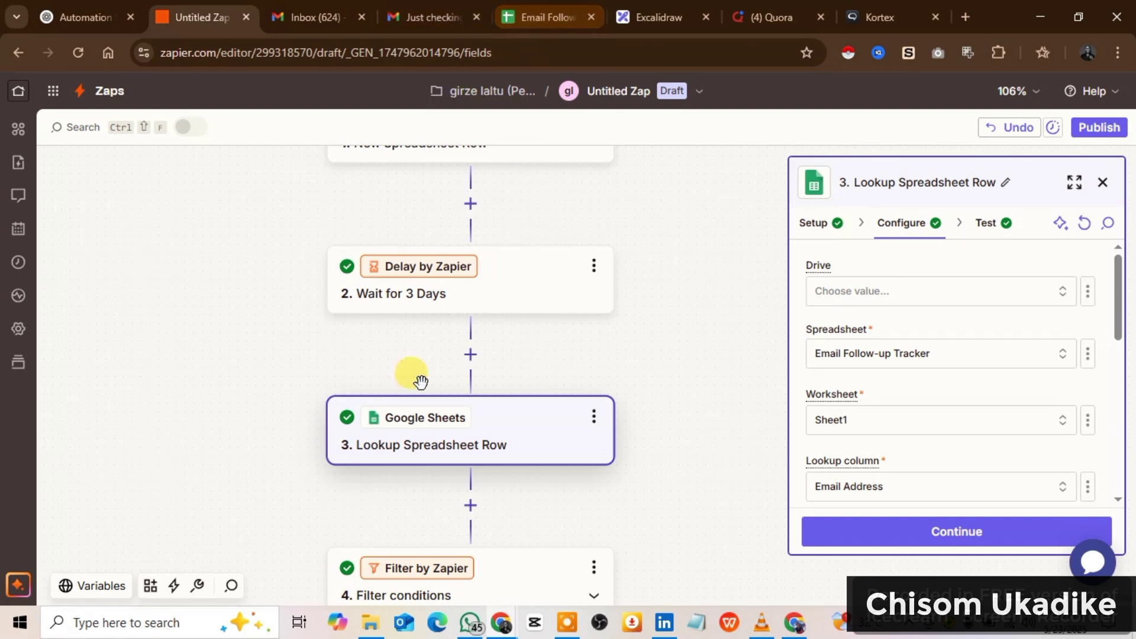
scroll(463, 420, down, 1)
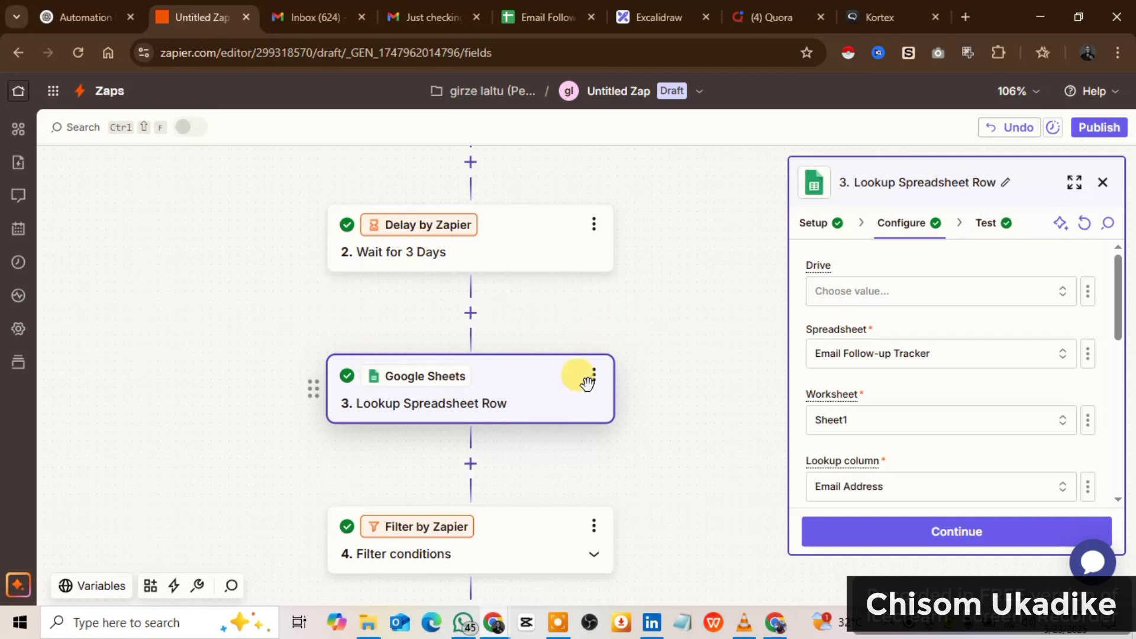
click(526, 12)
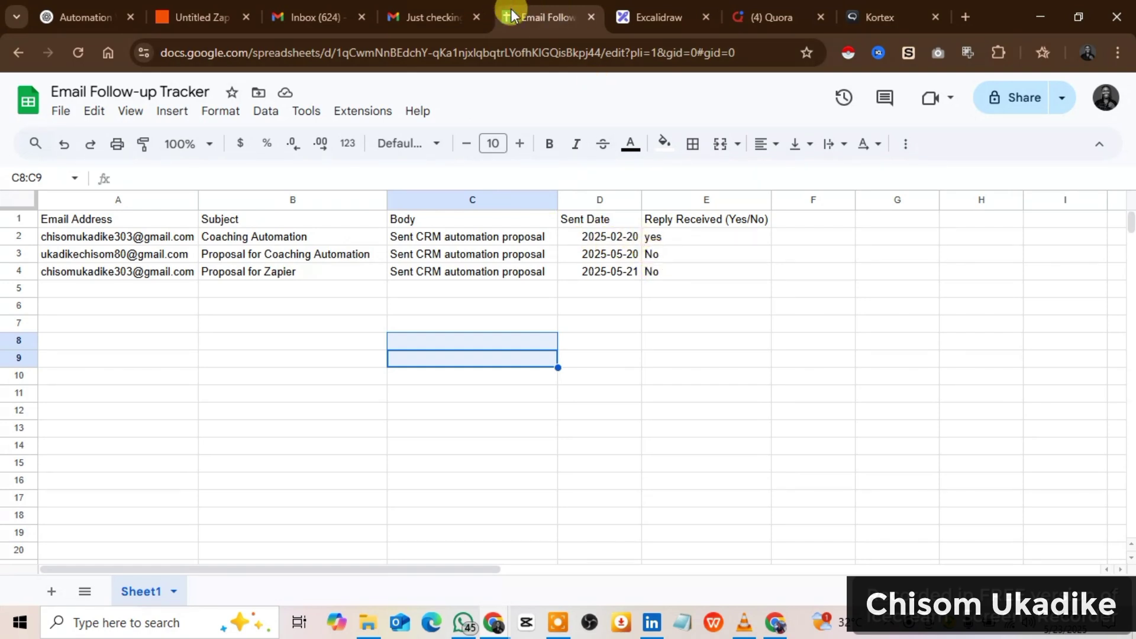
click(182, 17)
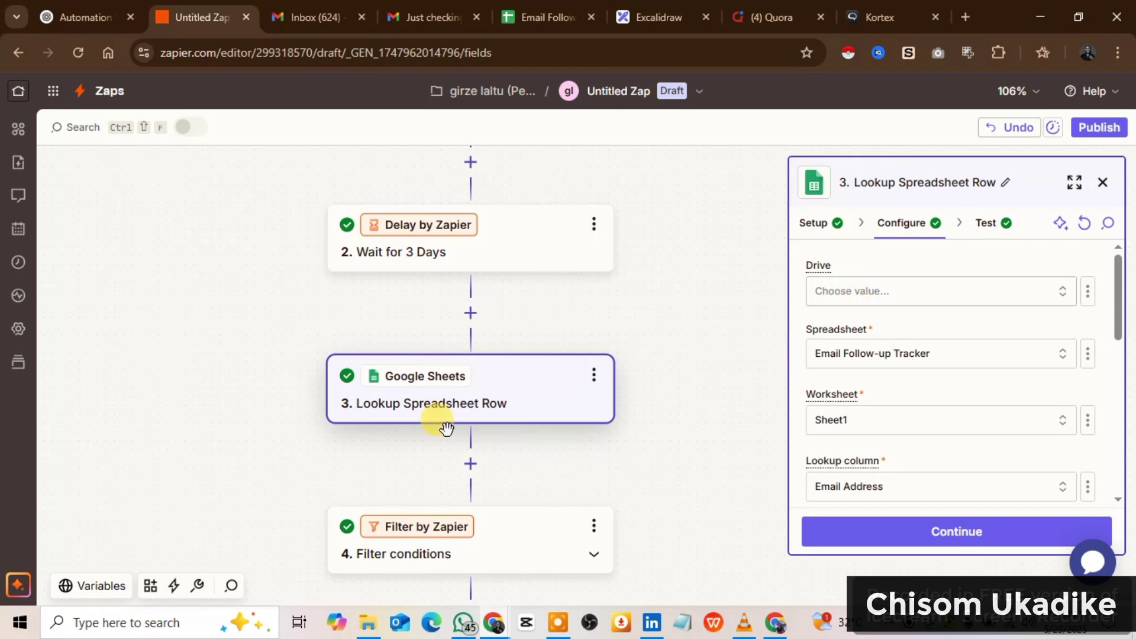
Step: Set the Lookup Spreadsheet Row step's drive to My Google Drive and check that Email Follow-up Tracker is the selected spreadsheet
click(834, 290)
click(664, 335)
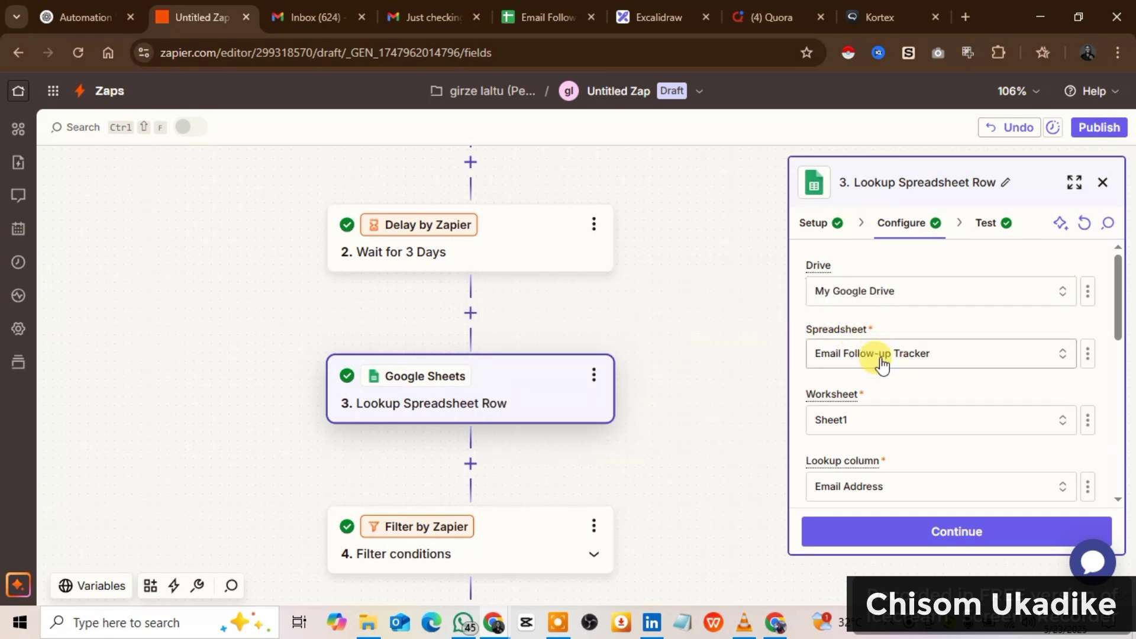
click(861, 358)
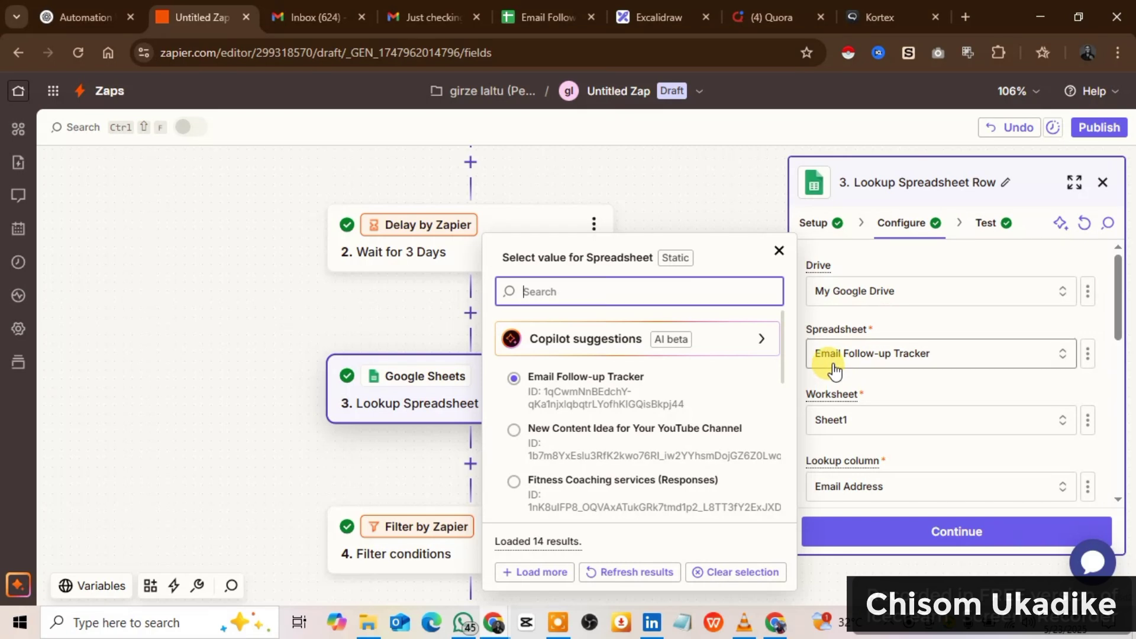
click(834, 366)
Step: Review the worksheet, lookup column and value, supporting lookup fields, search direction and search-result handling options of the Lookup Spreadsheet Row step
scroll(822, 376, down, 2)
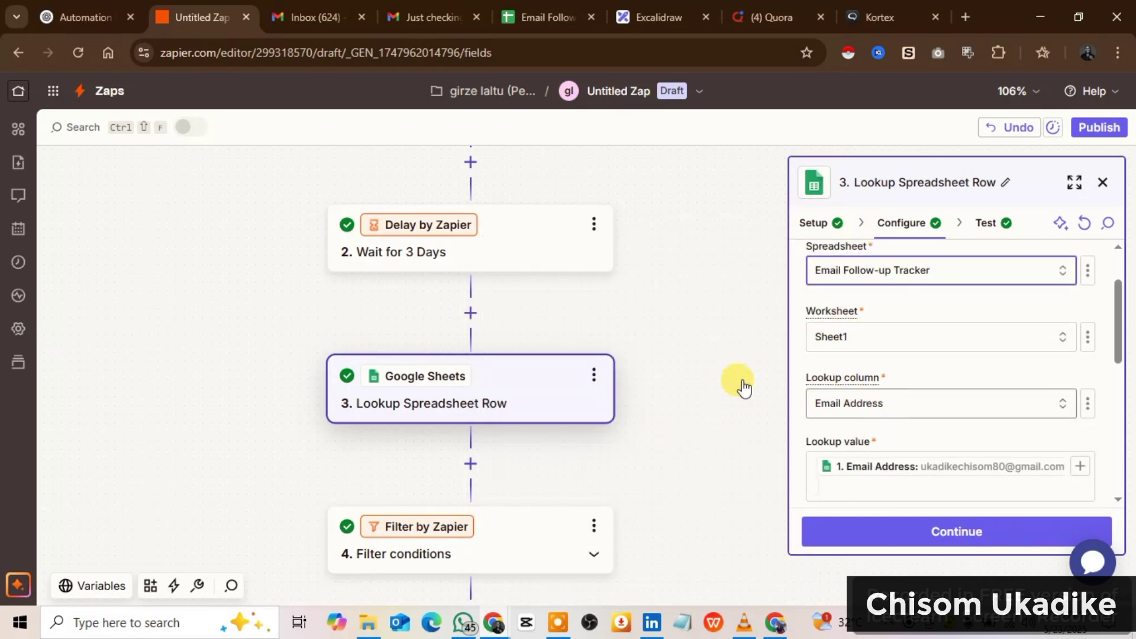
scroll(871, 385, down, 2)
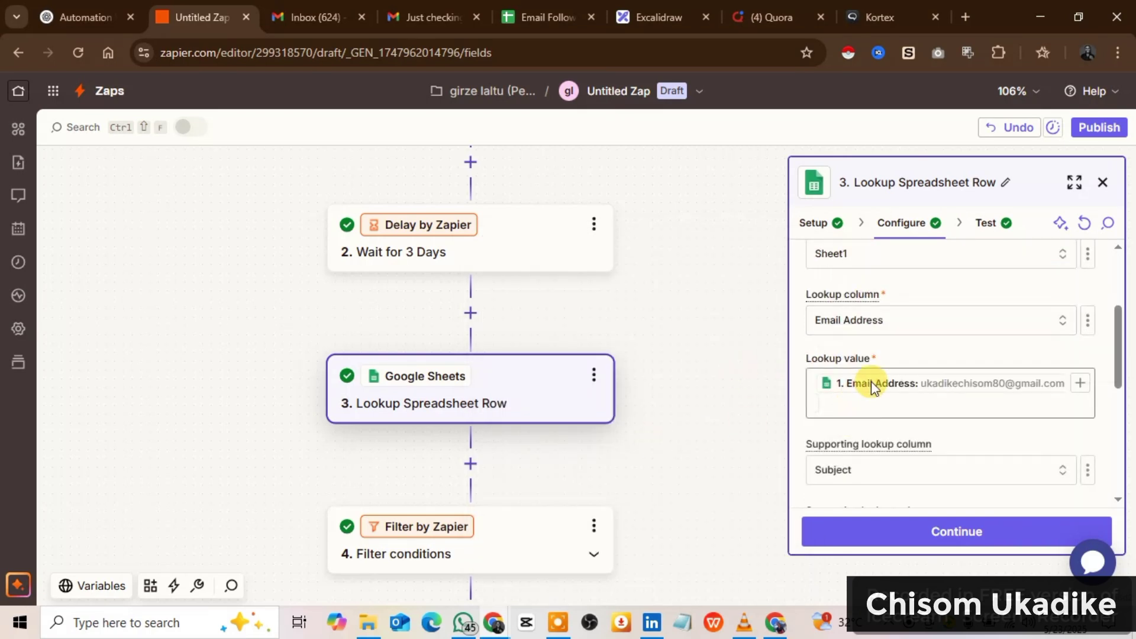
click(865, 327)
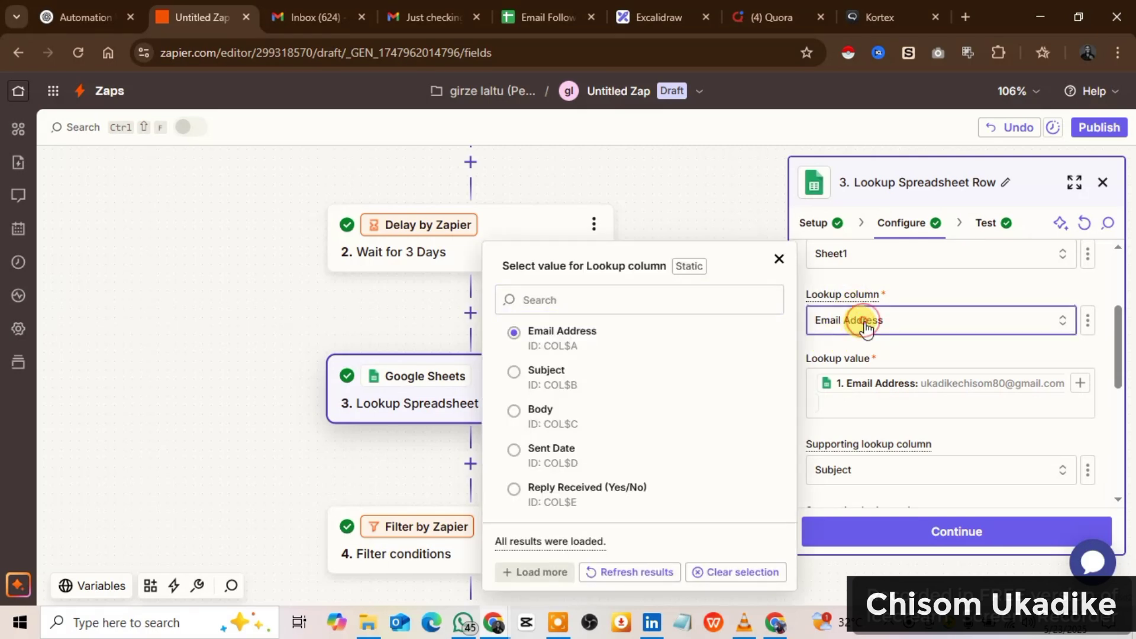
click(866, 331)
scroll(913, 432, down, 2)
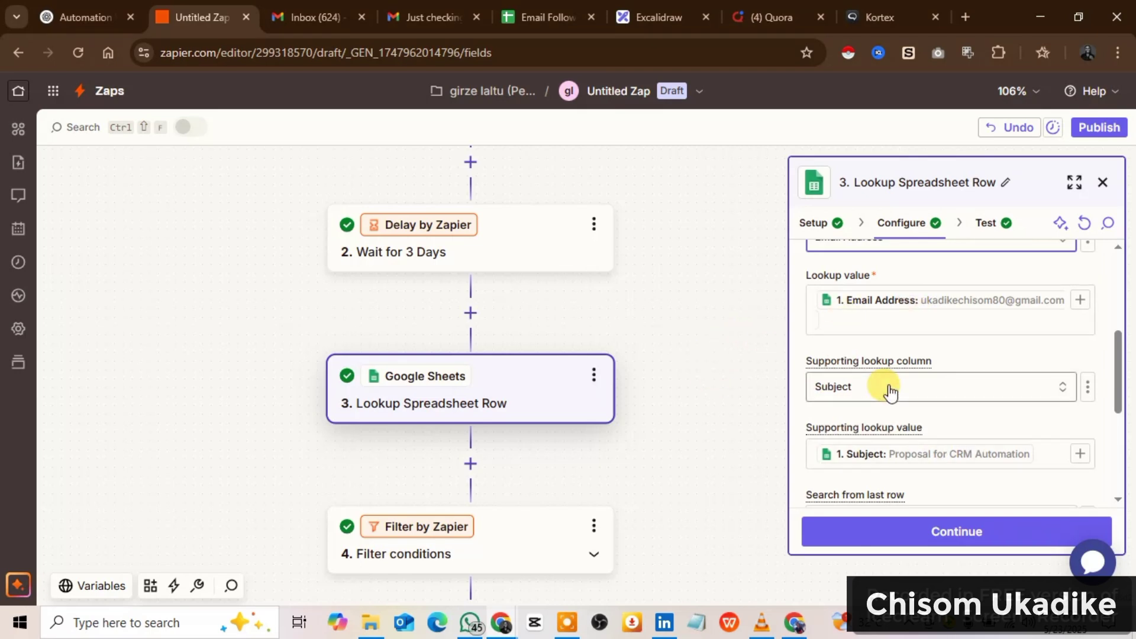
scroll(890, 391, down, 2)
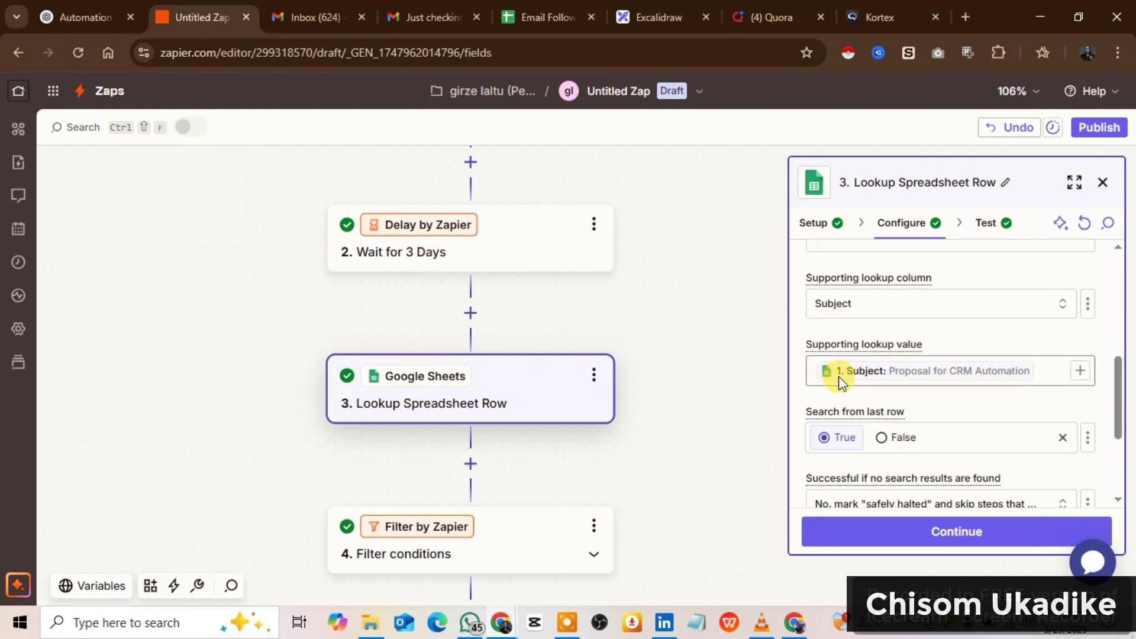
scroll(836, 440, down, 3)
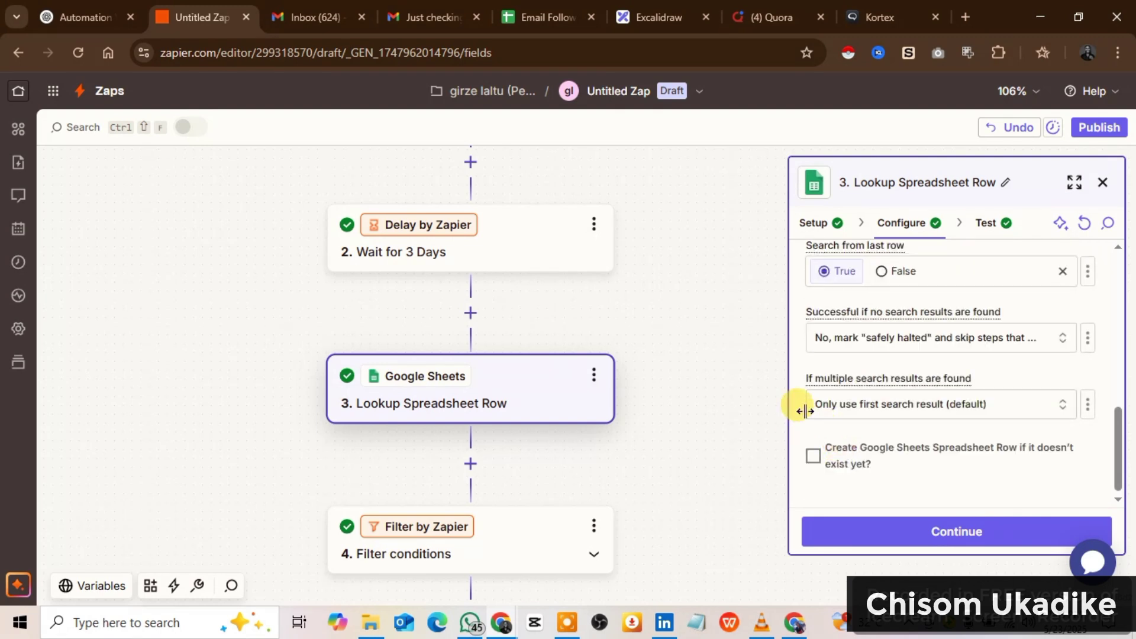
scroll(815, 414, up, 2)
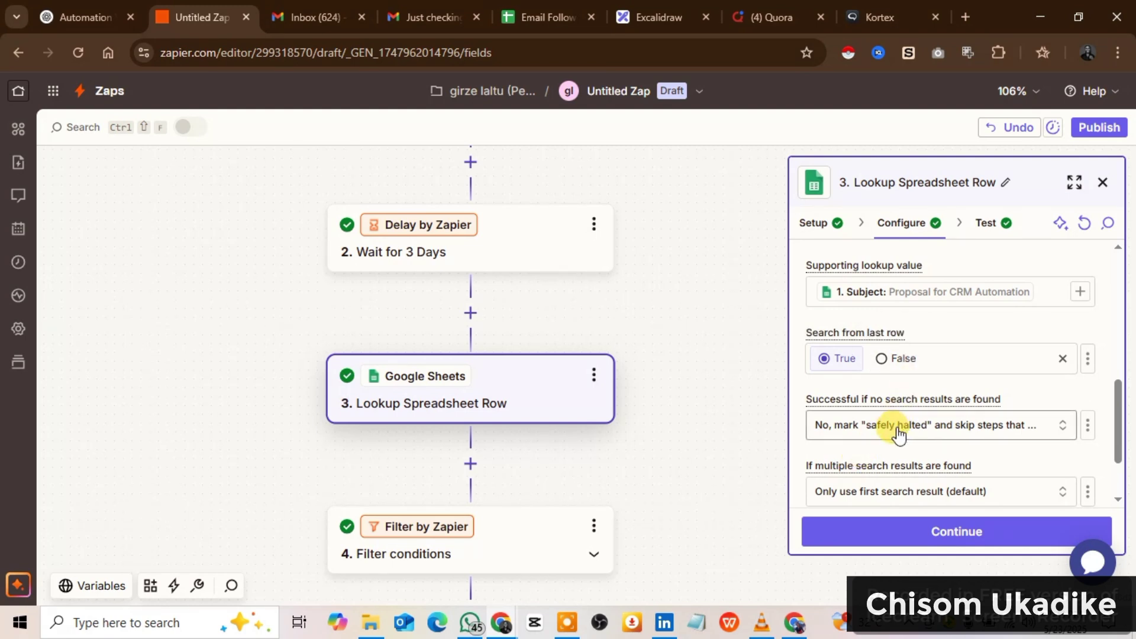
scroll(886, 442, down, 2)
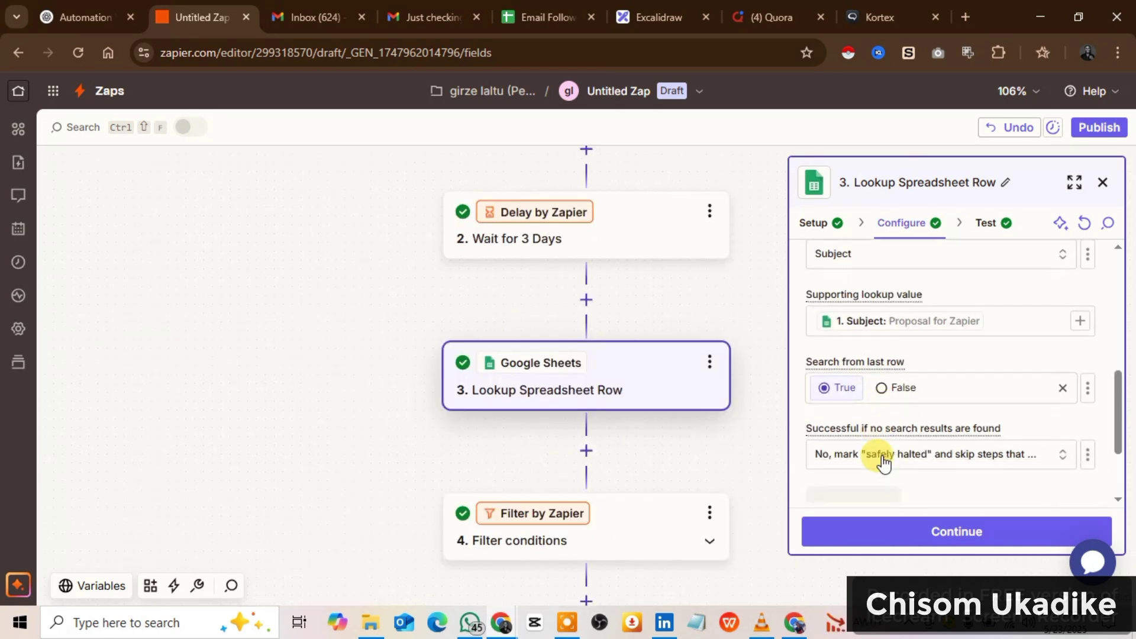
scroll(880, 462, down, 2)
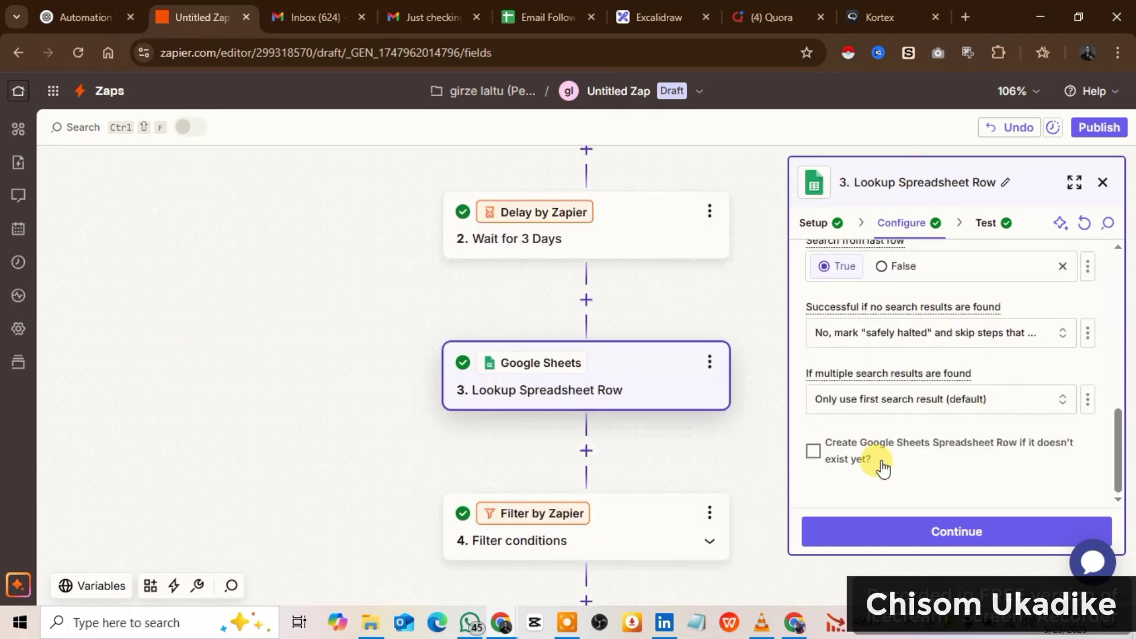
Step: Continue to the Lookup Spreadsheet Row test and retest it, and switch to Excalidraw to compare the step with the flowchart
click(909, 535)
click(891, 536)
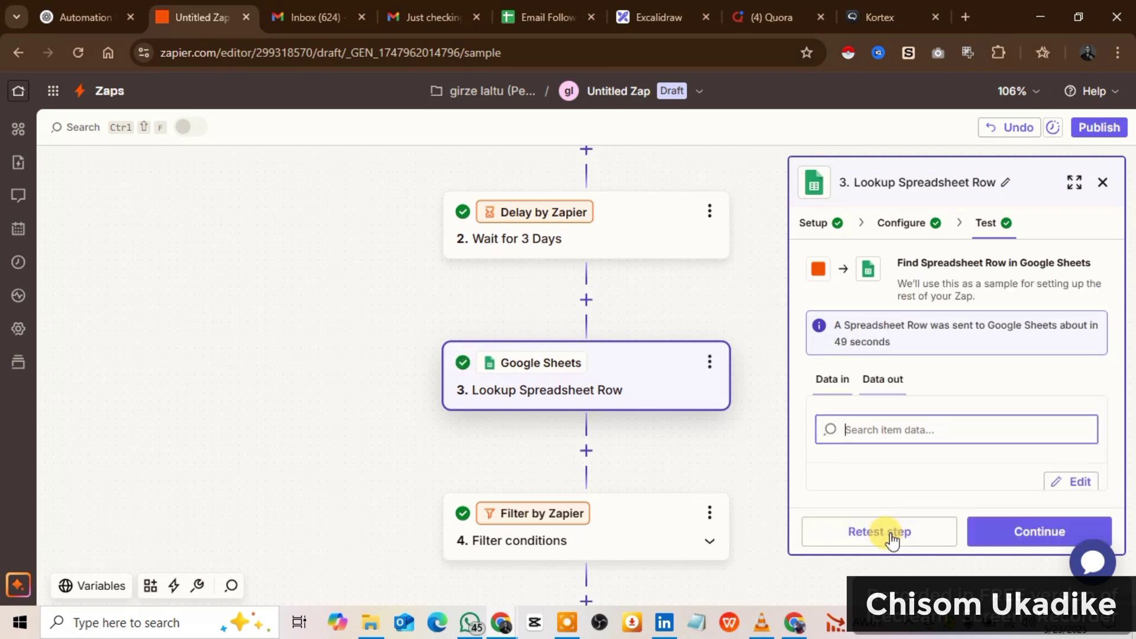
click(623, 19)
scroll(608, 322, down, 1)
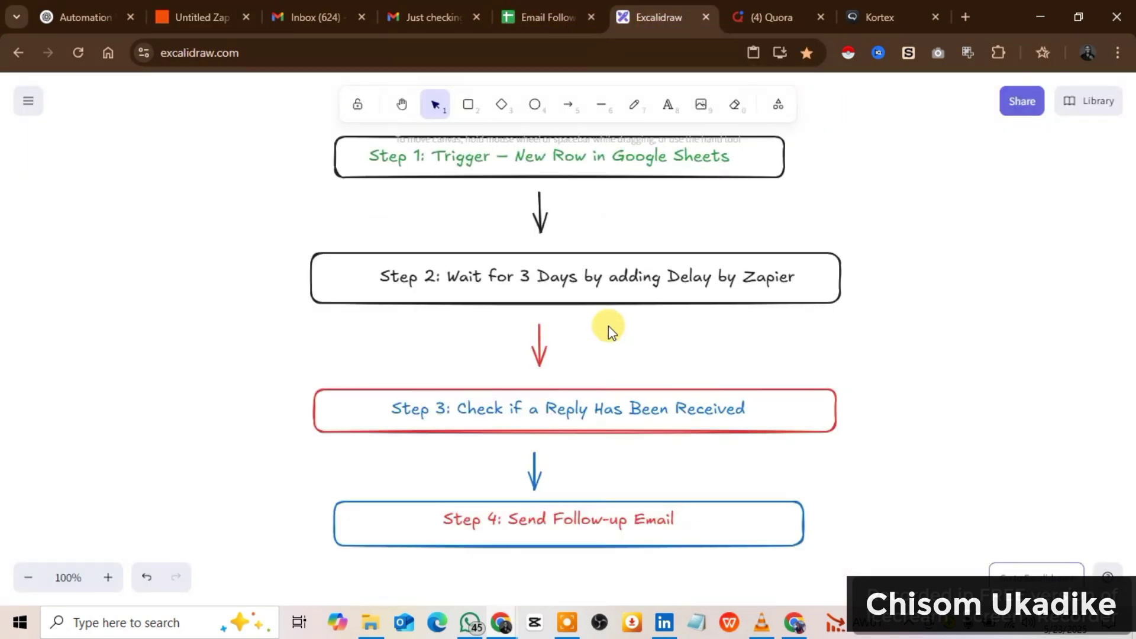